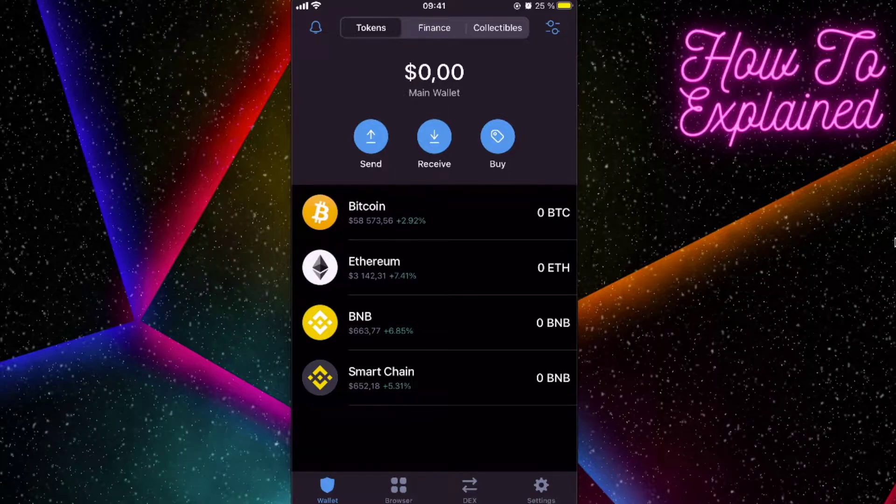
# Step: Check the BNB coin details and back out of buying BNB to the wallet home
pyautogui.click(434, 322)
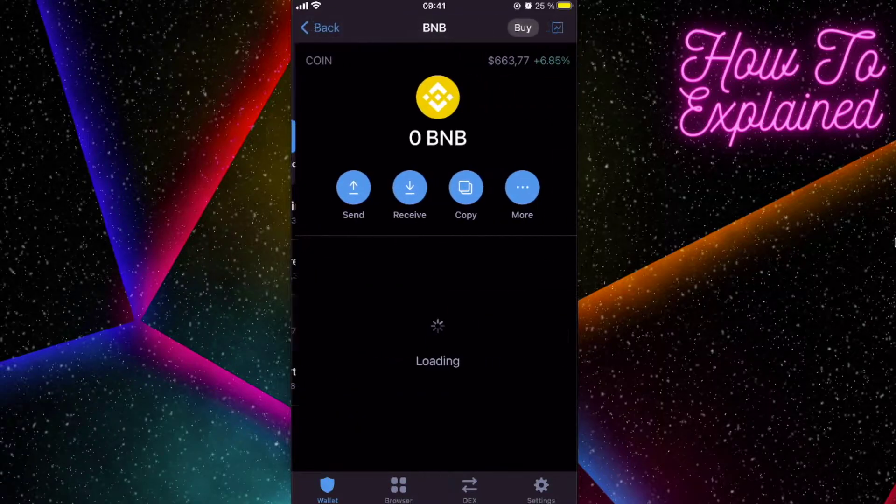
pyautogui.moveTo(294, 280); pyautogui.dragTo(532, 280)
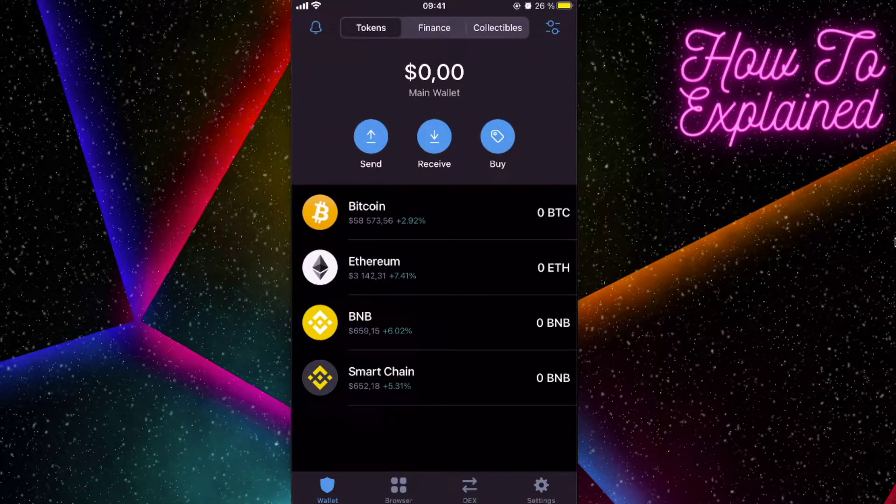
pyautogui.click(498, 136)
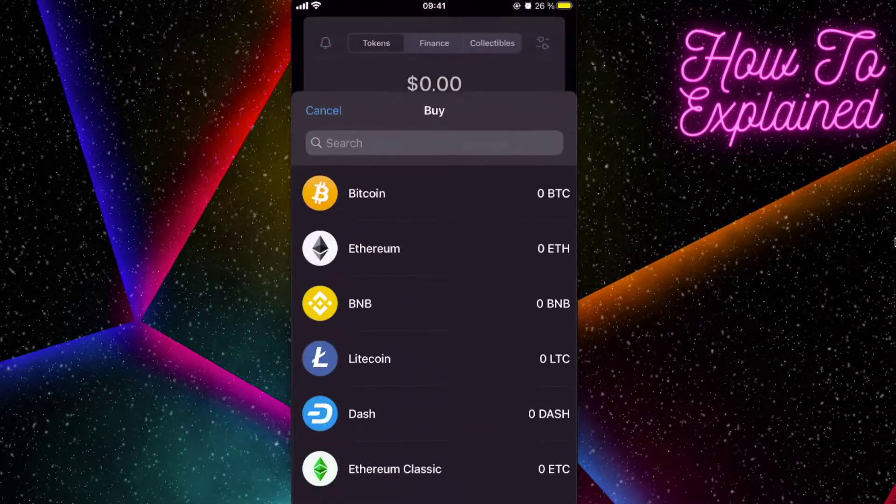
pyautogui.click(359, 238)
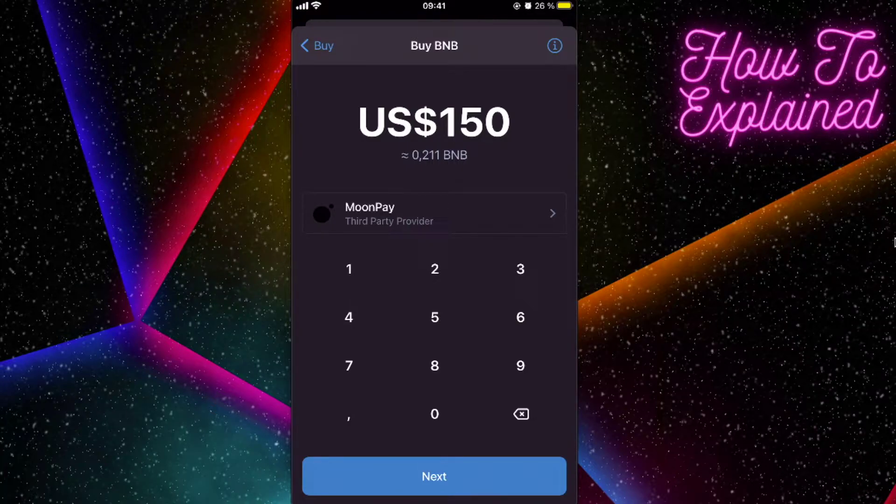
pyautogui.click(317, 45)
pyautogui.click(322, 45)
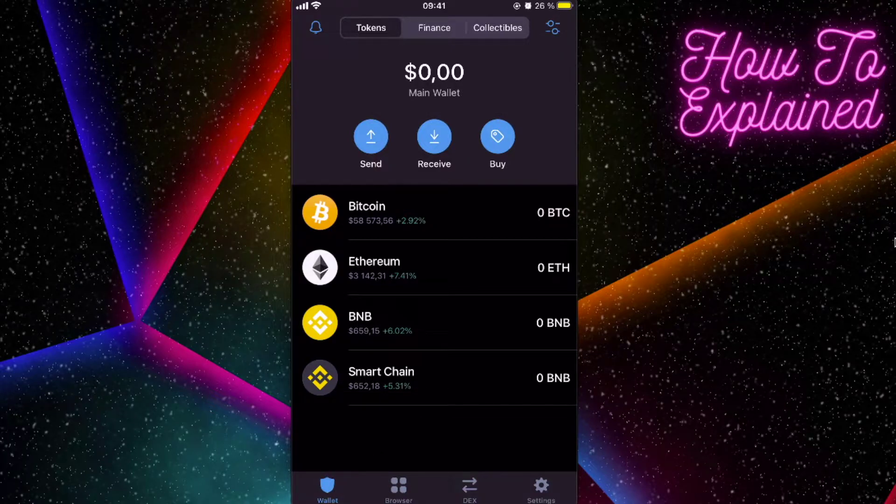
# Step: Copy the BNB receiving address from the Receive list and return to the wallet home
pyautogui.click(434, 137)
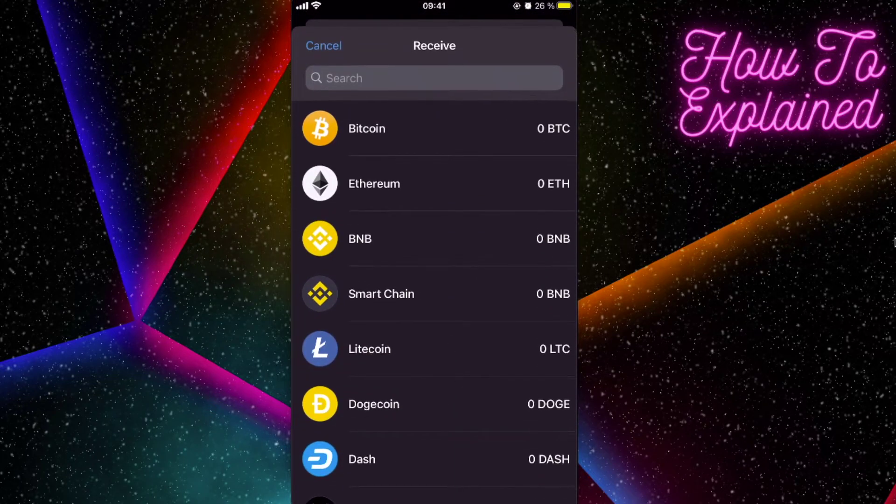
pyautogui.click(359, 239)
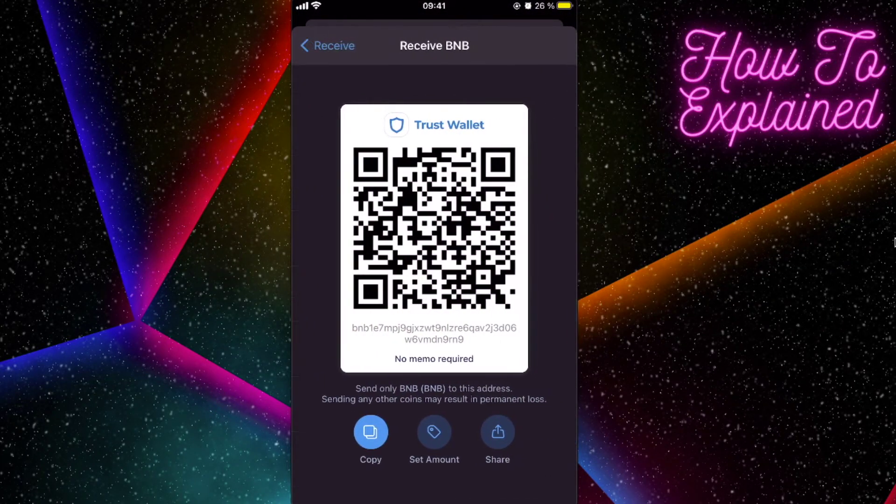
pyautogui.click(370, 431)
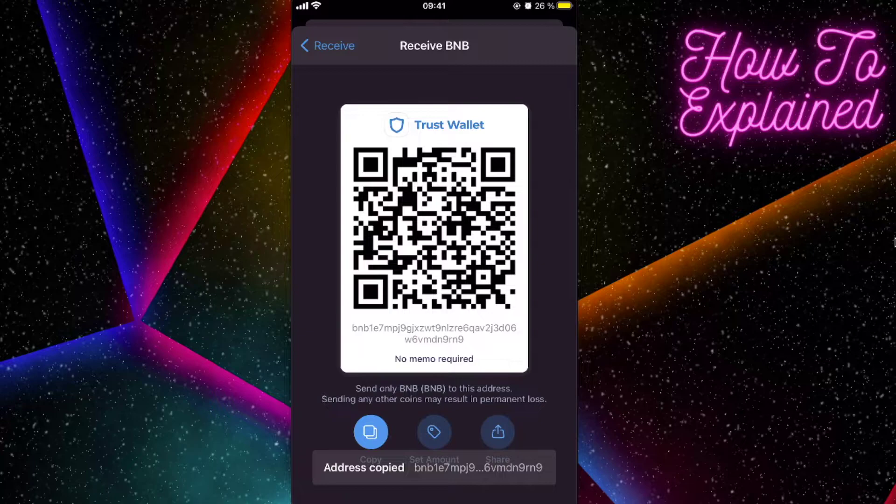
pyautogui.click(328, 45)
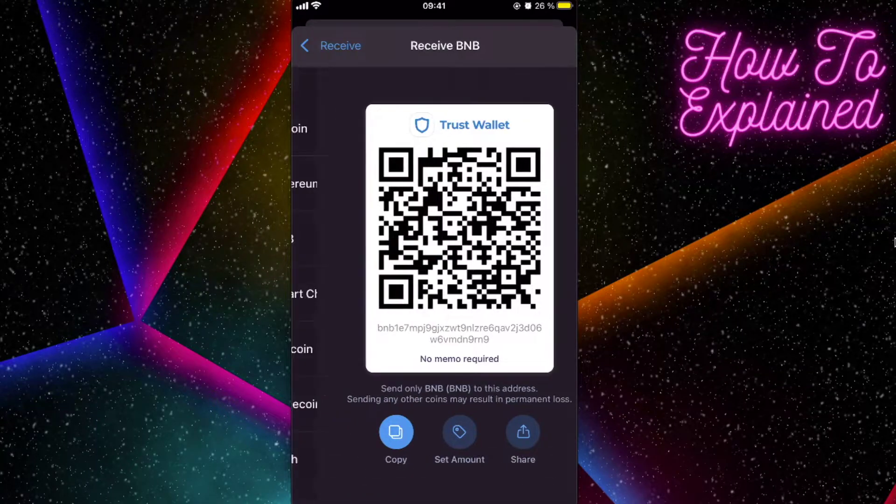
pyautogui.click(322, 44)
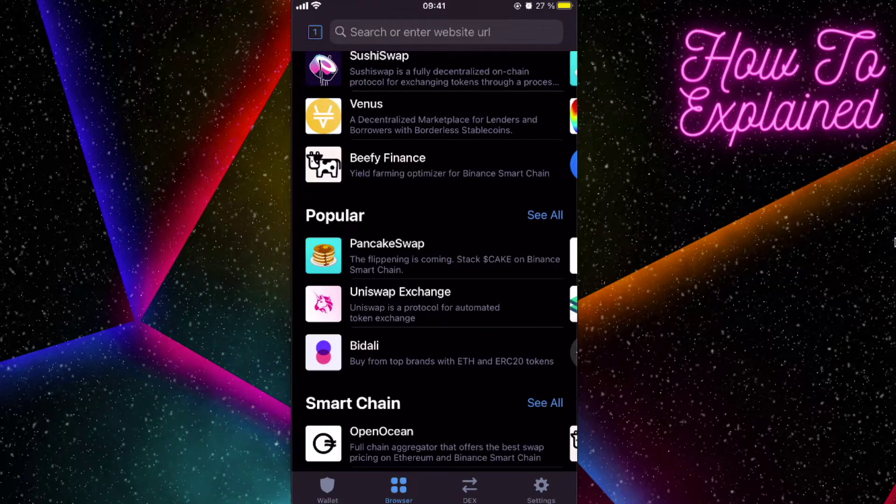
pyautogui.scroll(-1, 442, 263)
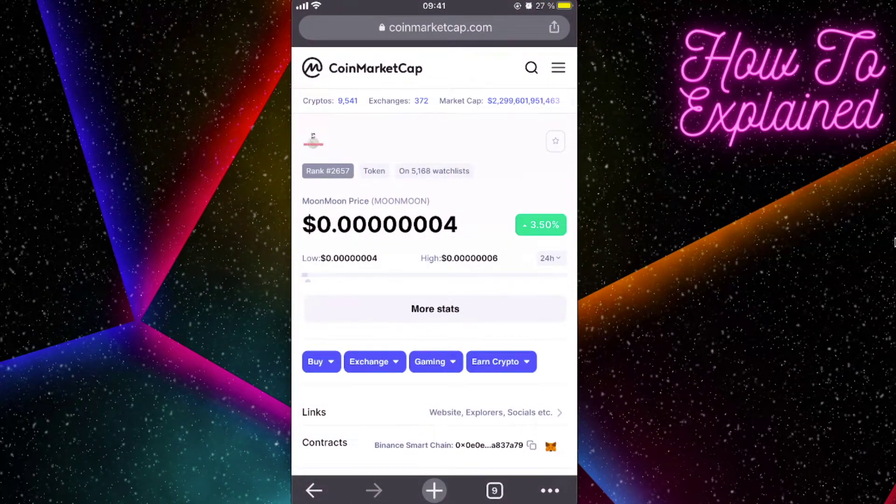
pyautogui.scroll(-3, 434, 280)
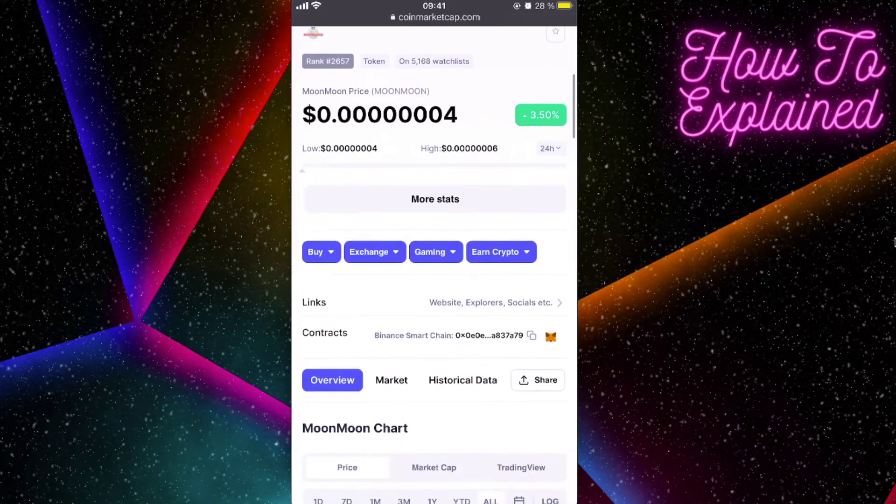
pyautogui.scroll(-2, 434, 280)
pyautogui.scroll(-1, 435, 280)
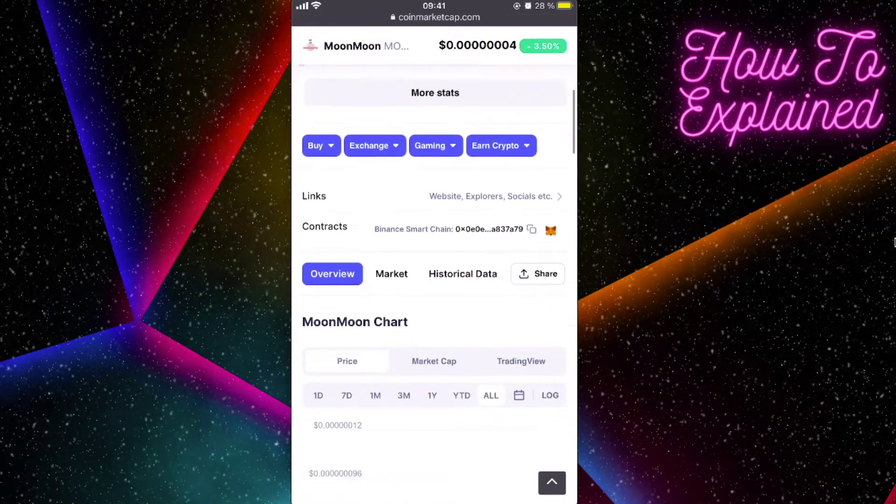
pyautogui.scroll(1, 434, 280)
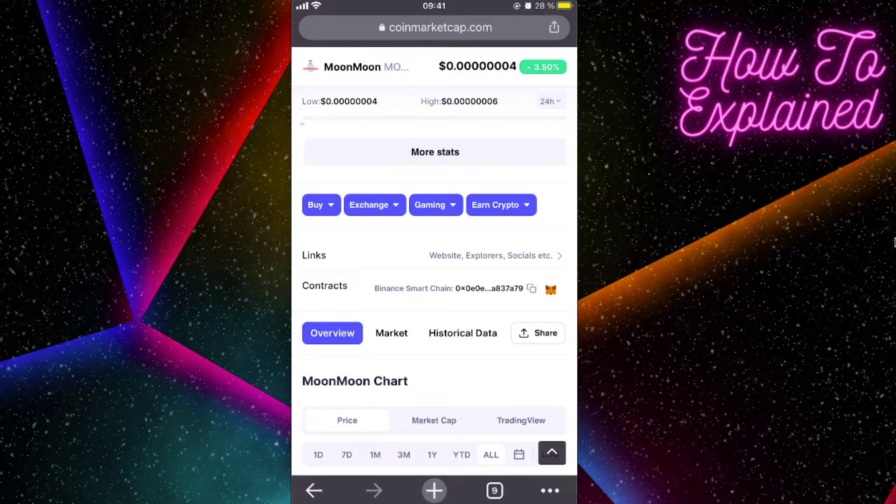
# Step: Copy MoonMoon's Binance Smart Chain contract address from CoinMarketCap
pyautogui.click(531, 288)
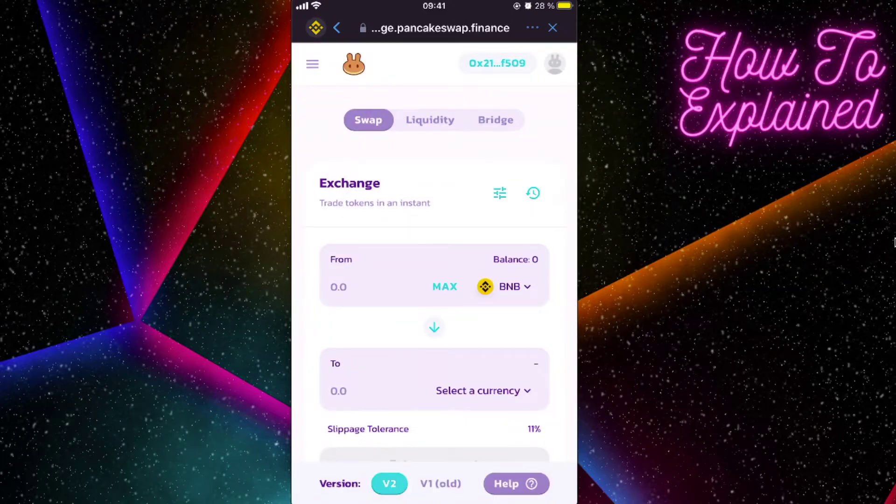
# Step: Paste the MoonMoon contract address into the currency search and set MOONMOON as the token received for BNB
pyautogui.click(312, 64)
pyautogui.scroll(-3, 434, 280)
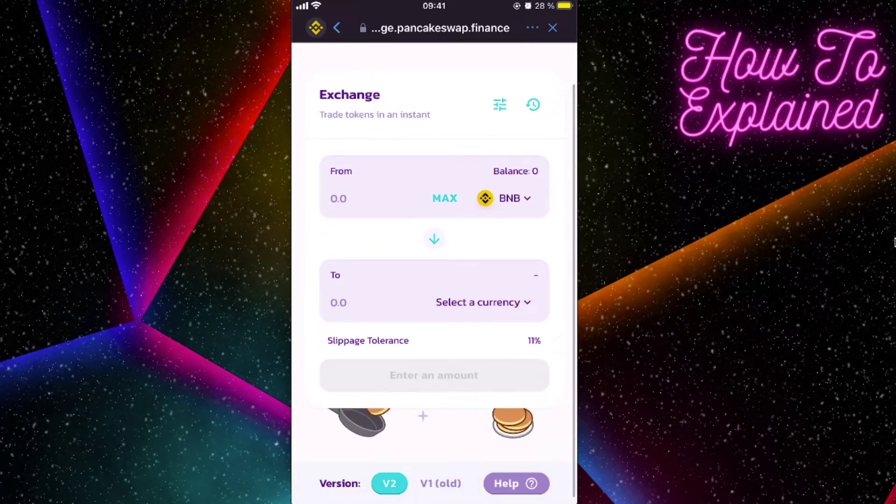
pyautogui.click(483, 302)
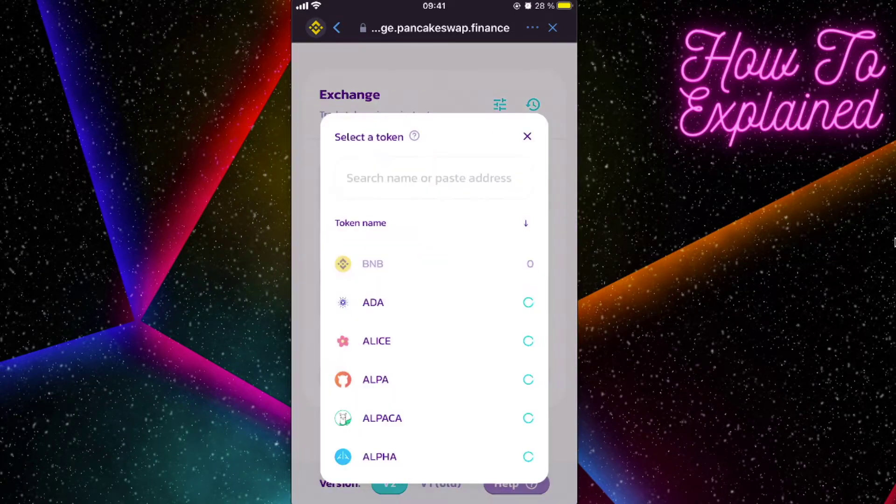
pyautogui.click(347, 166)
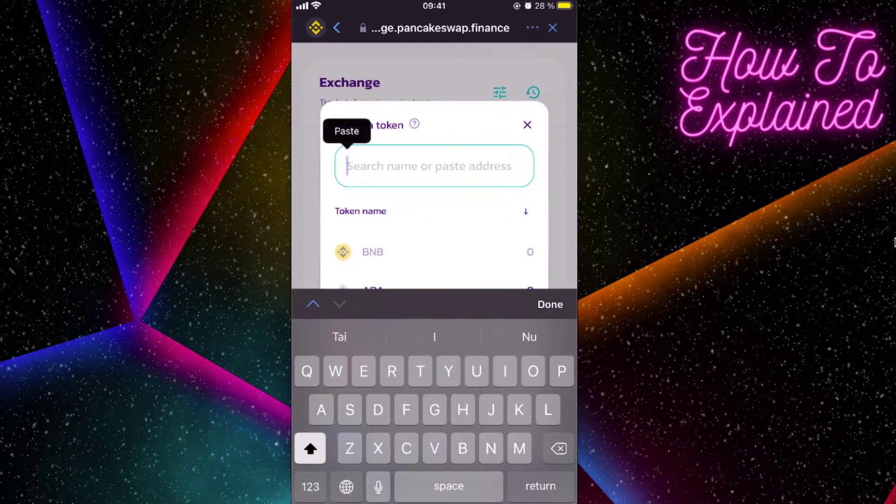
pyautogui.click(347, 133)
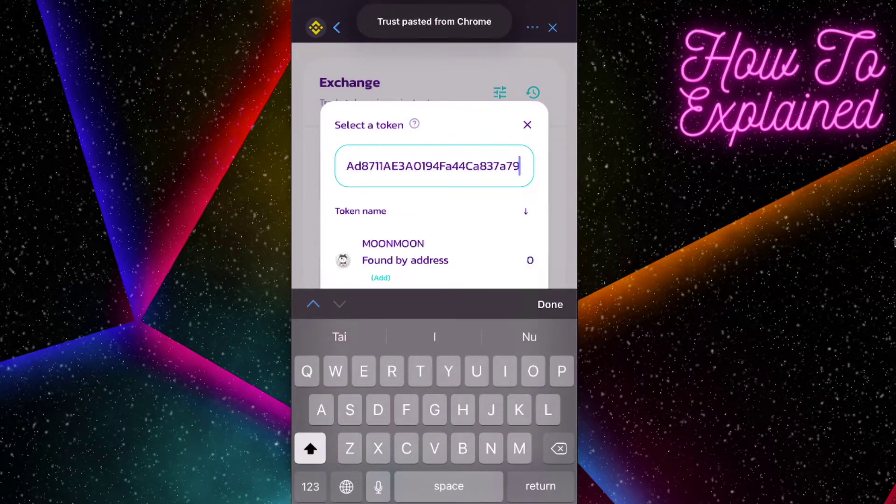
pyautogui.click(420, 251)
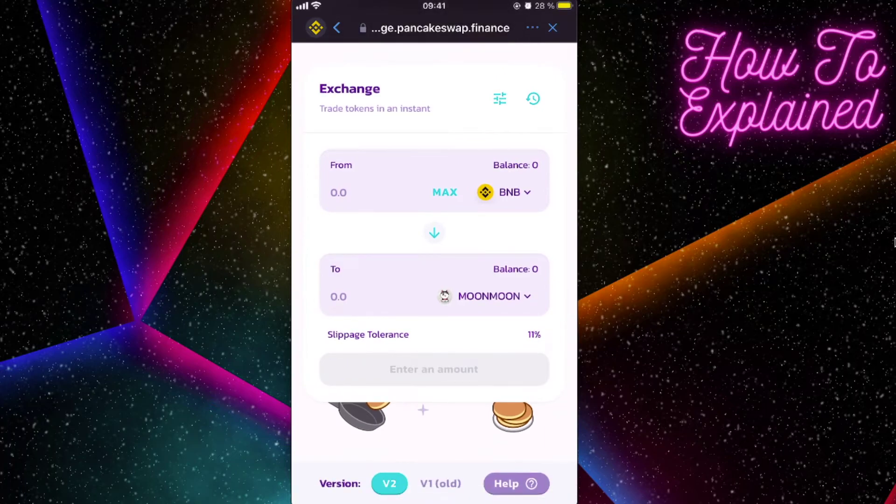
pyautogui.scroll(2, 434, 252)
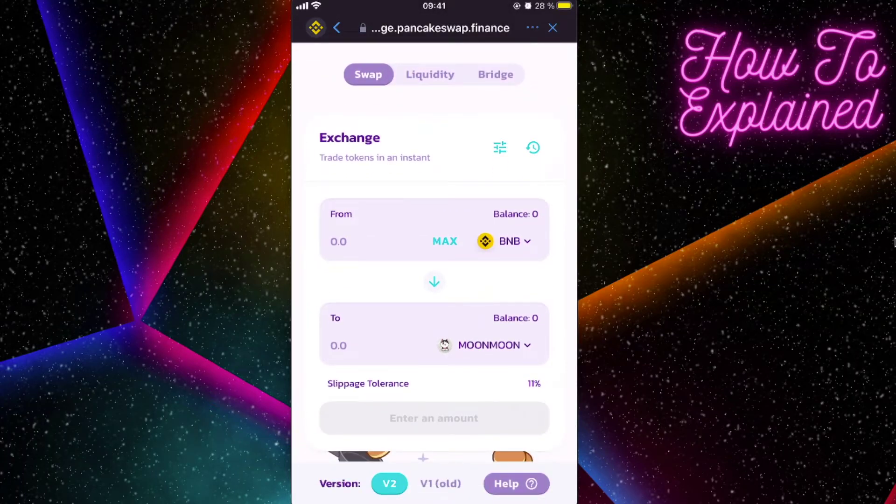
pyautogui.click(499, 147)
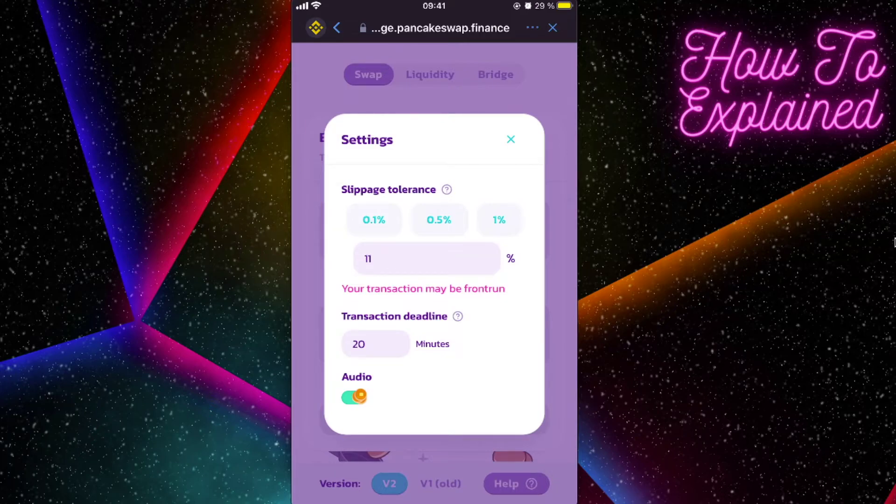
pyautogui.scroll(-2, 434, 280)
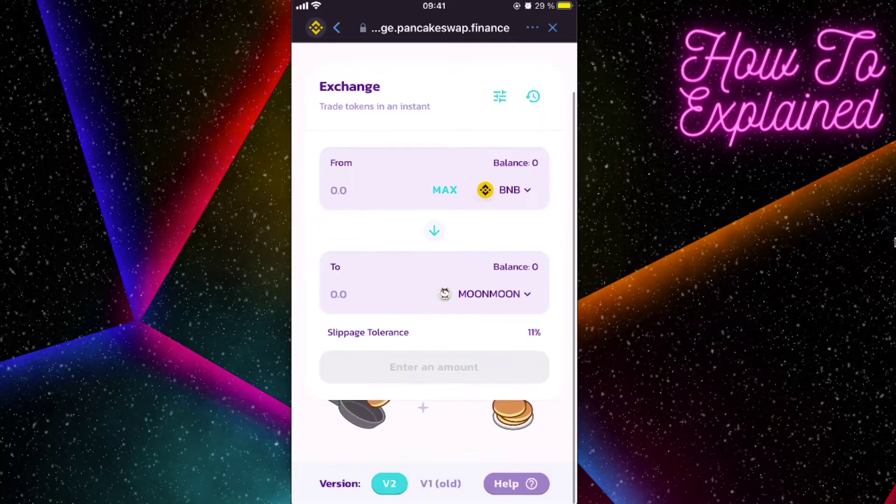
pyautogui.scroll(2, 435, 280)
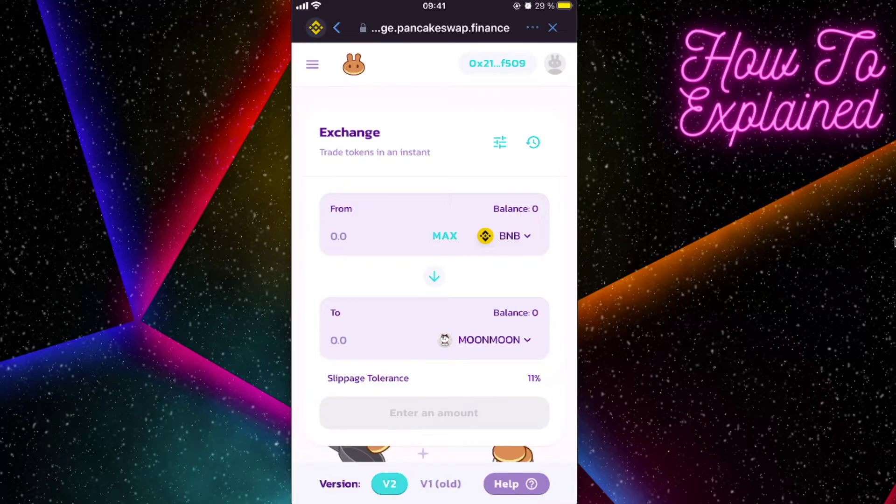
pyautogui.scroll(-1, 434, 280)
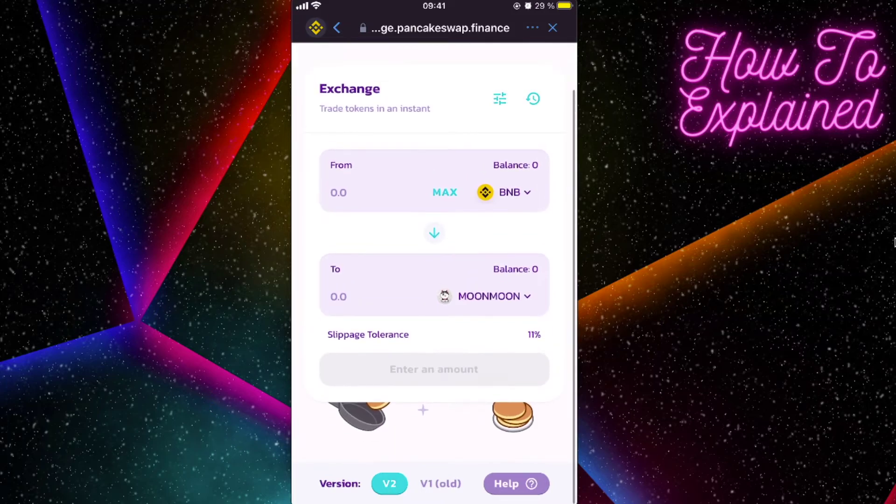